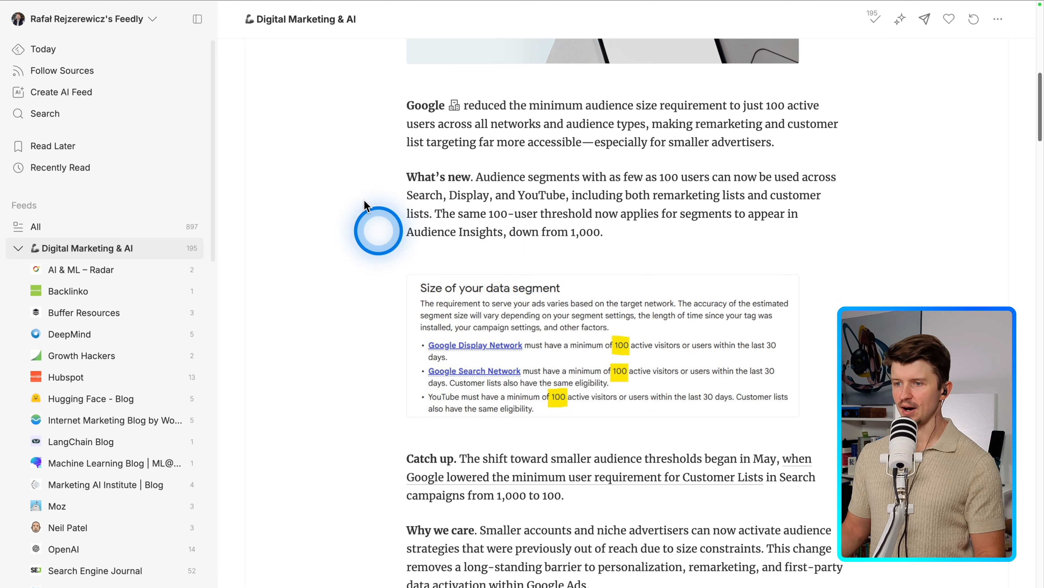
Step: Close the expanded article on Google lowering audience size limits across Ads
scroll(701, 185, up, 15)
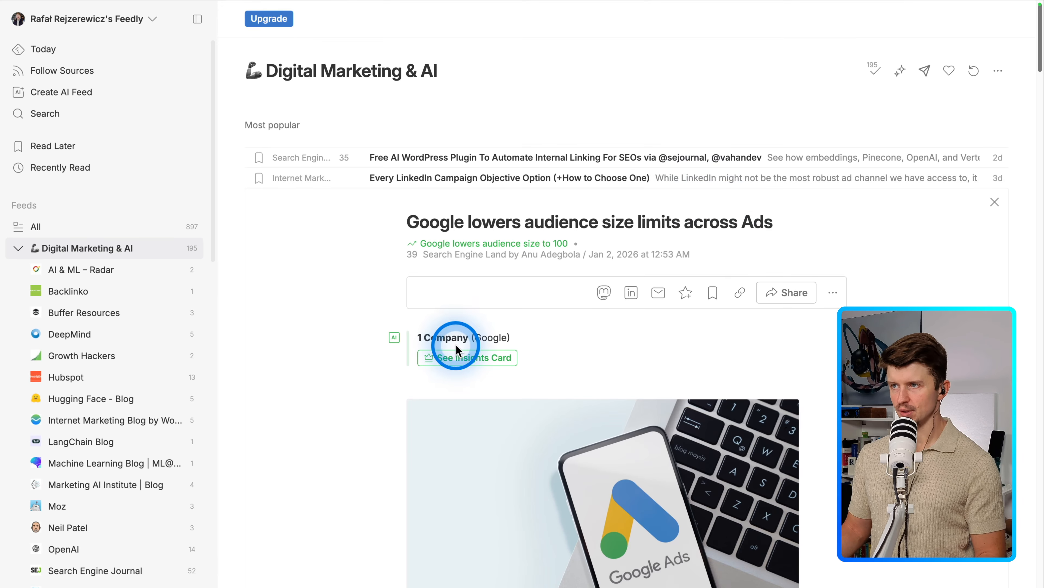
click(995, 203)
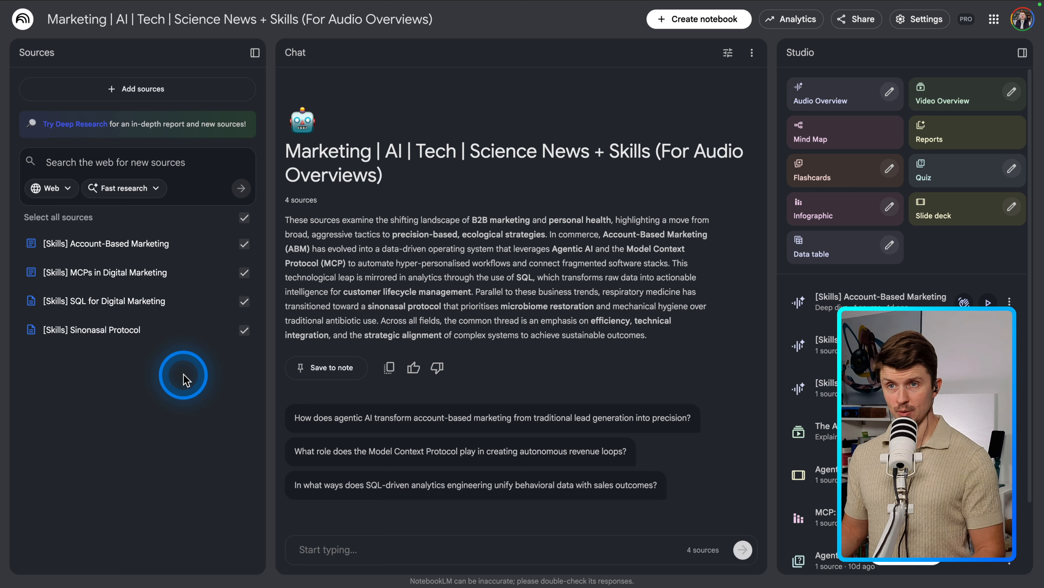
Step: Switch to NotebookLM and add the copied Feedly article list as a pasted-text source, checking the pasted entries before inserting
click(133, 92)
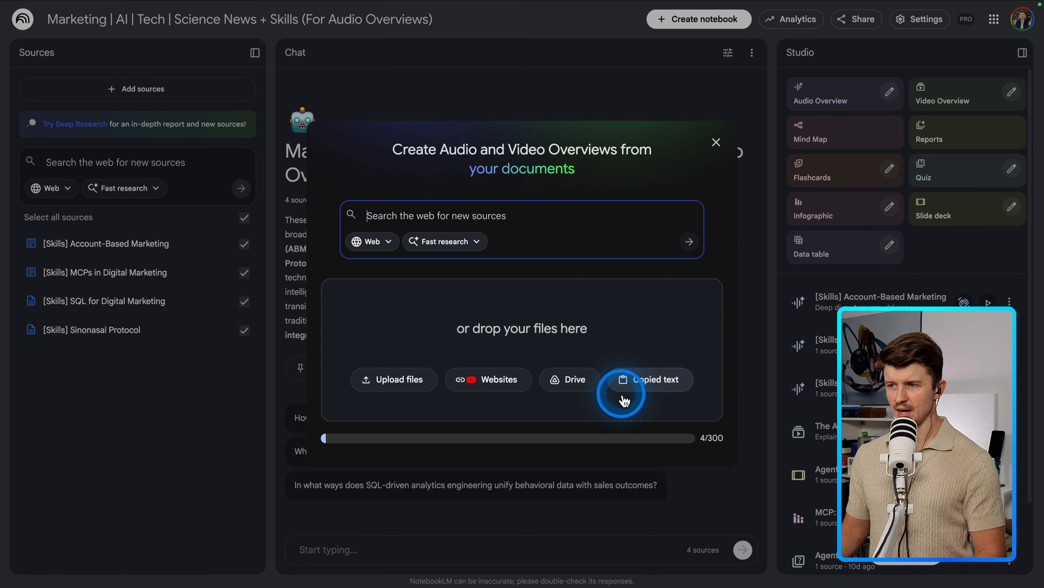
click(649, 382)
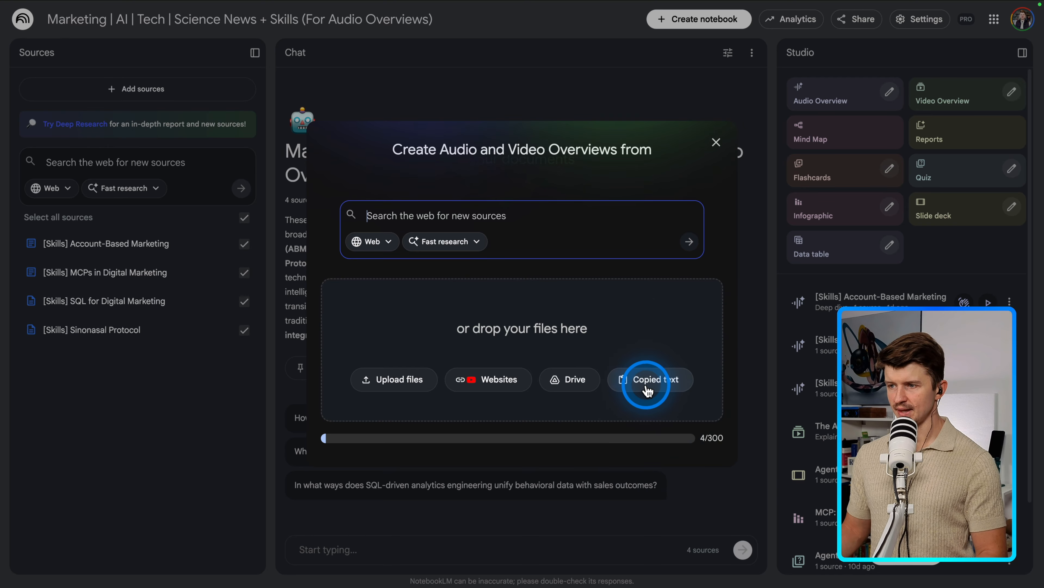
key(super+v)
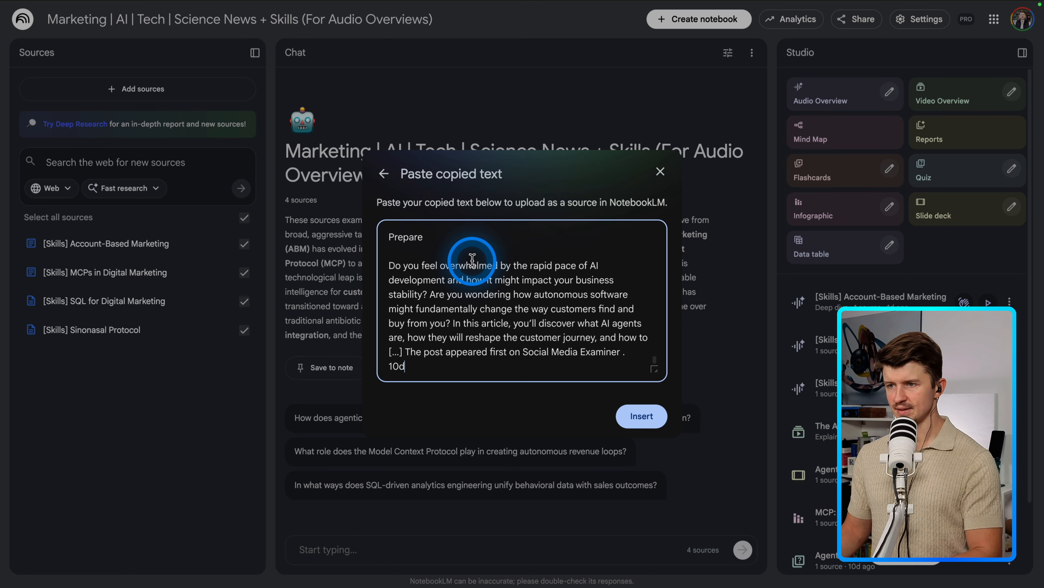
scroll(473, 298, up, 15)
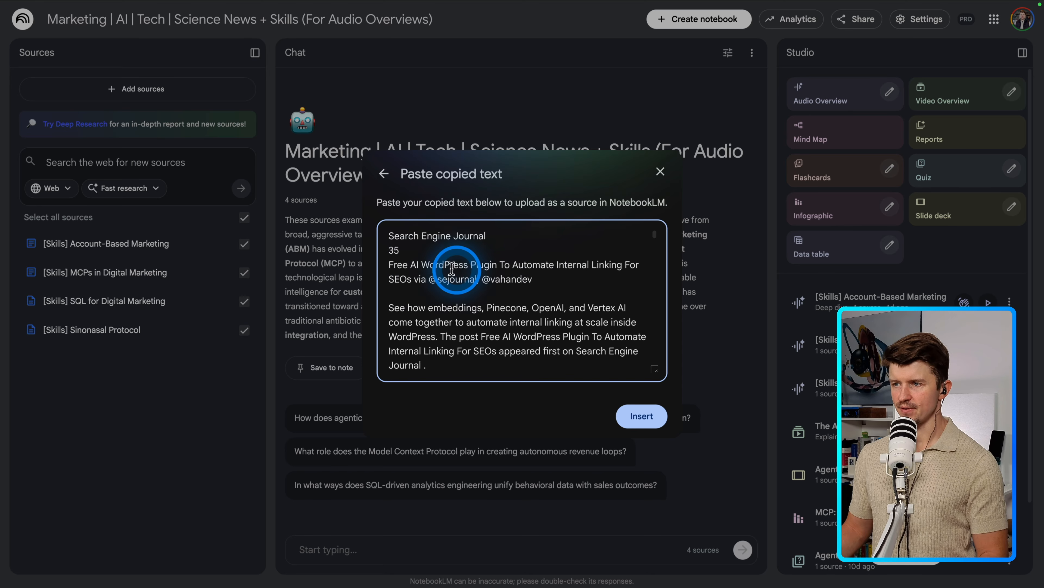
scroll(427, 263, down, 1)
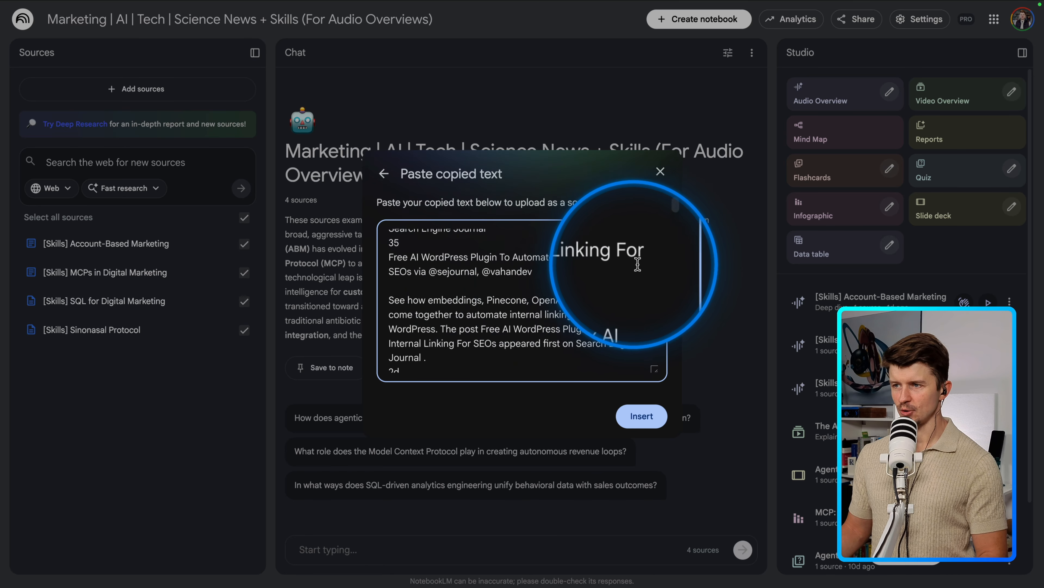
scroll(485, 288, down, 4)
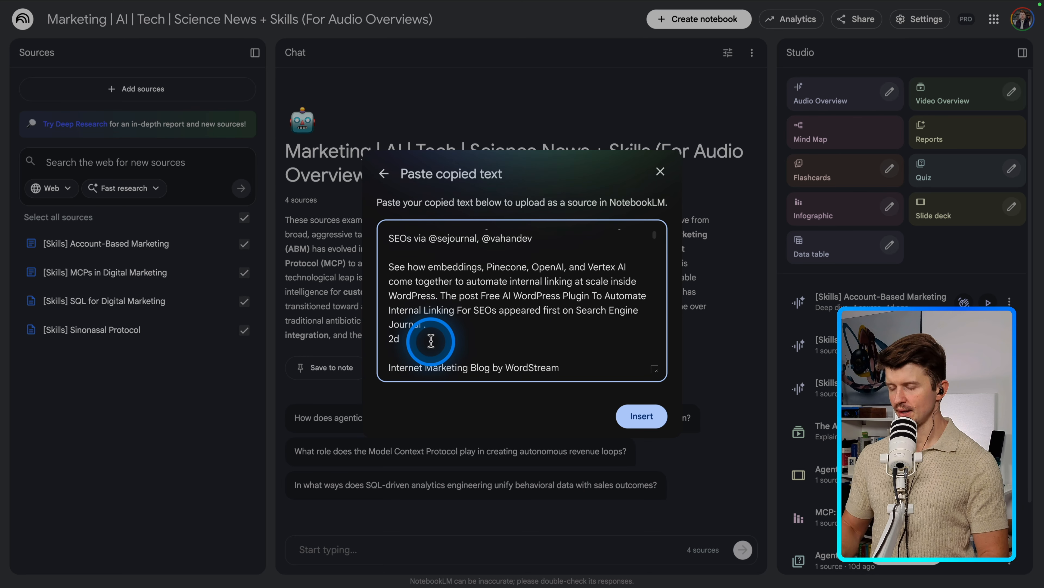
scroll(442, 297, down, 5)
scroll(442, 297, down, 10)
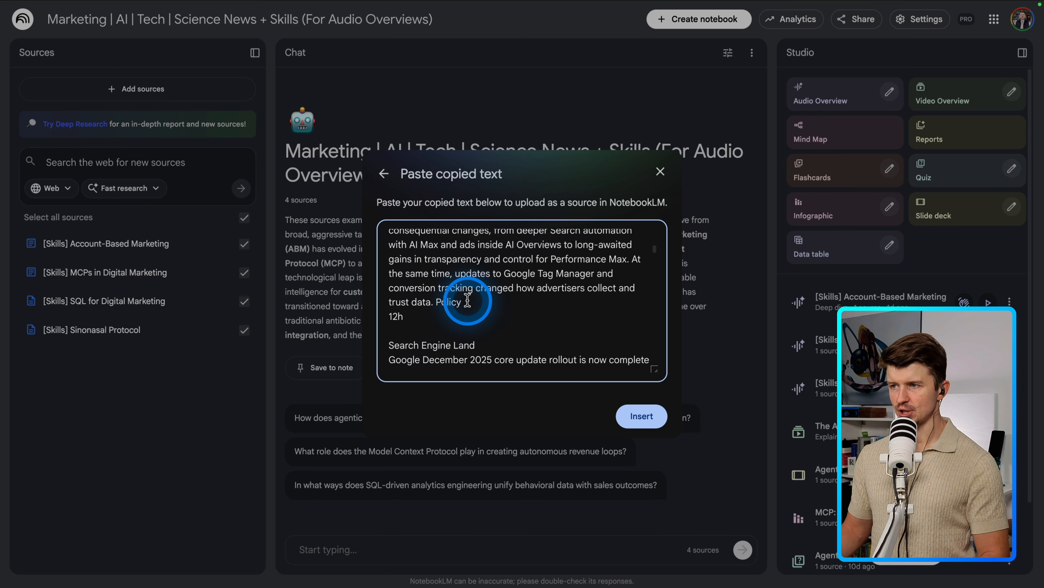
click(646, 425)
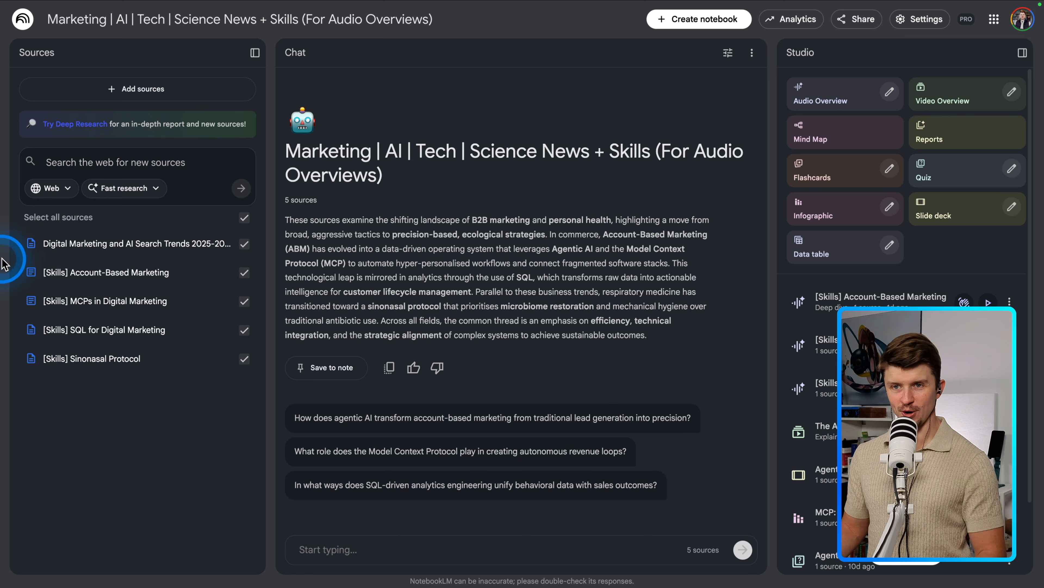
Step: Rename the newly added source as "2nd of Jan 2026 - Digital Marketing & AI" and make it the only selected source
click(29, 246)
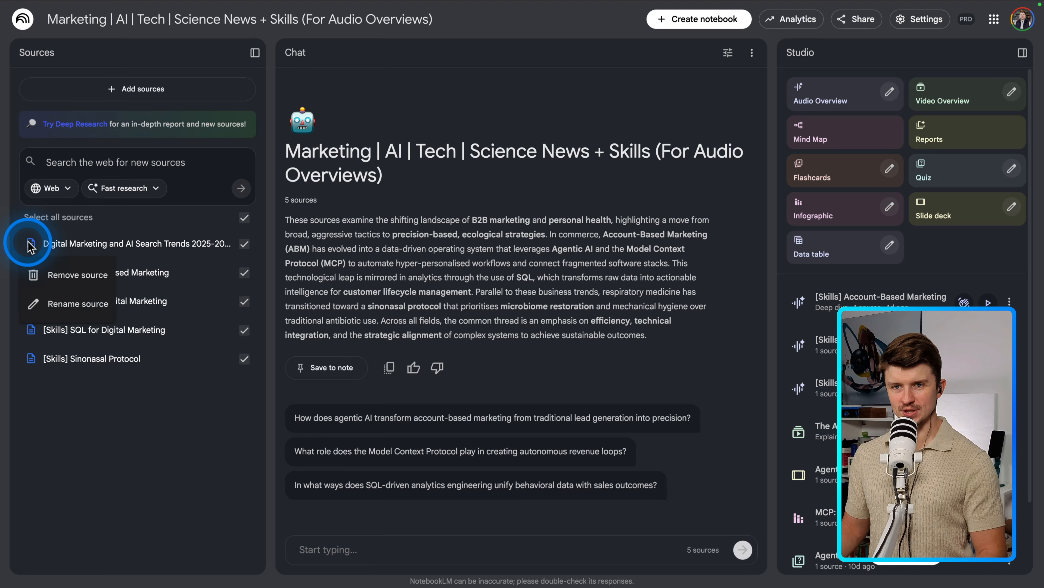
click(76, 311)
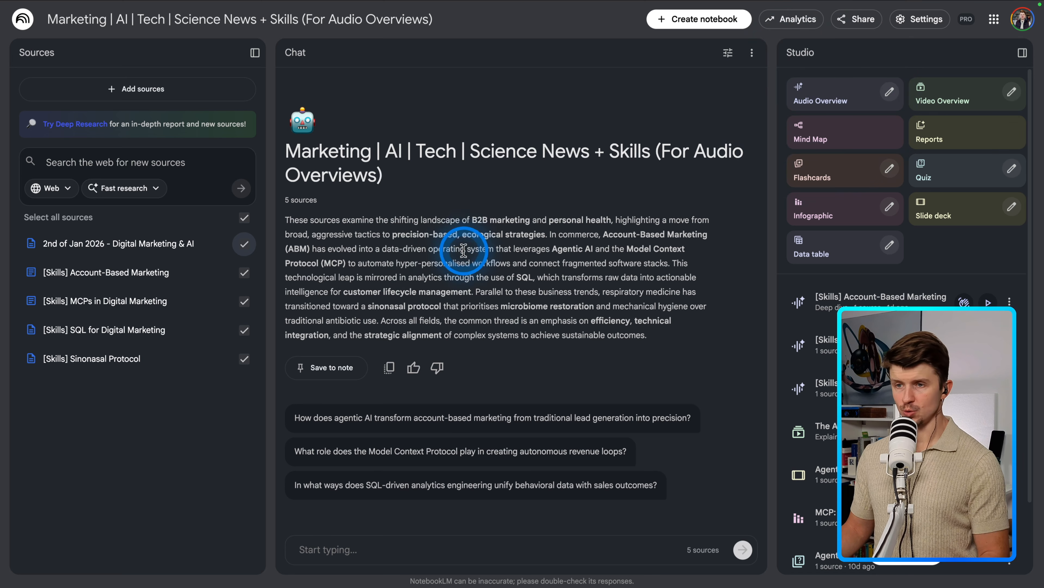
click(244, 218)
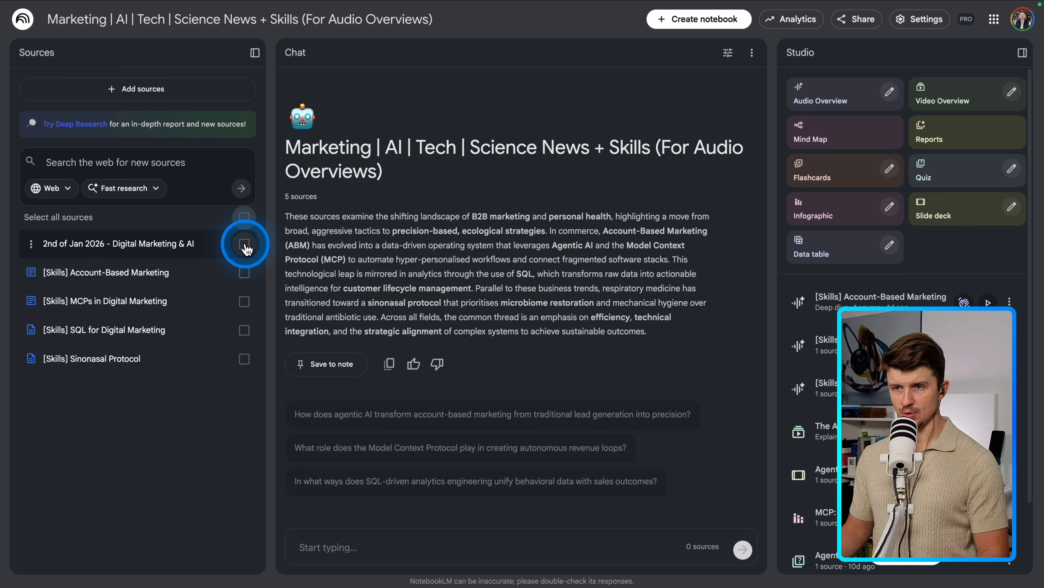
click(244, 244)
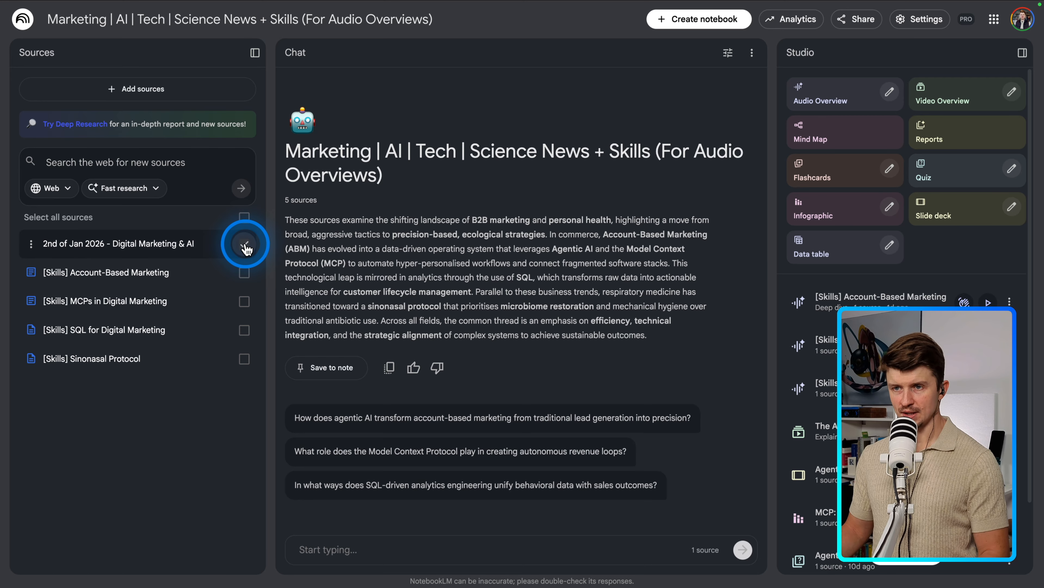
Step: Generate a Long, English Deep dive Audio Overview with the focus "make it really actionable for a digital marketing manager."
click(889, 93)
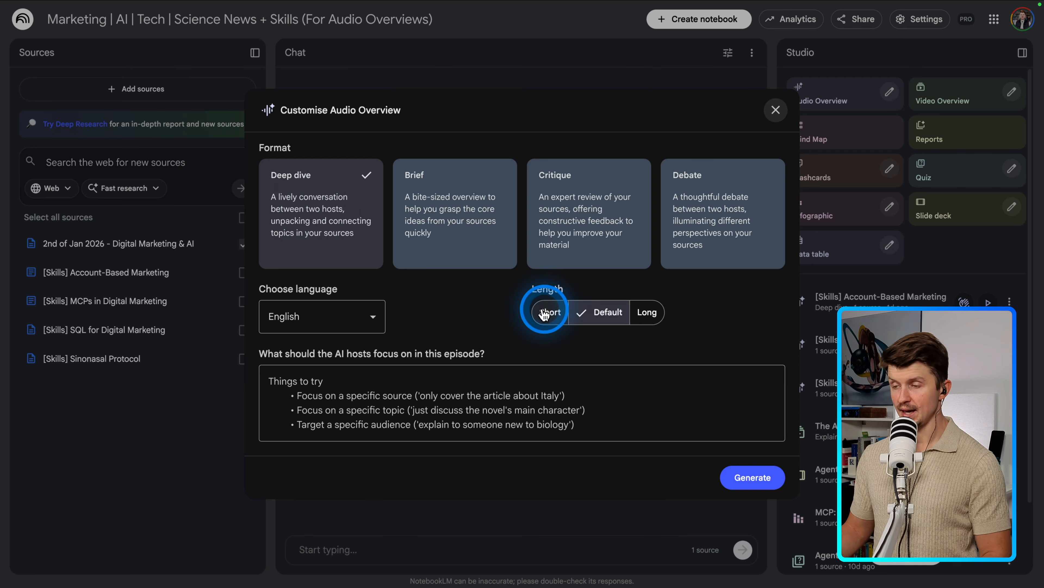
click(651, 320)
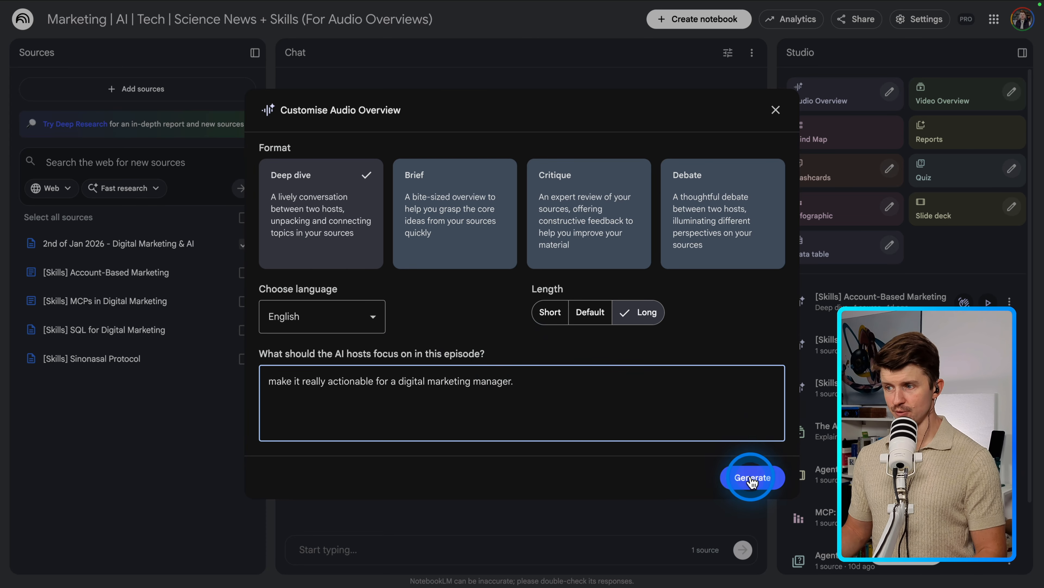
click(758, 485)
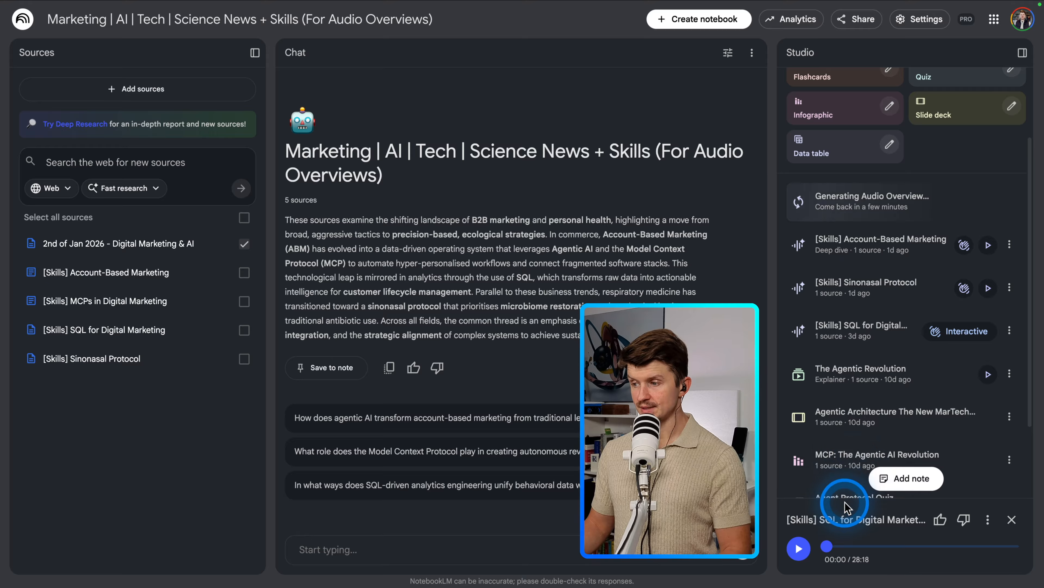
Step: Download the "[Skills] SQL for Digital Marketing" audio overview
click(987, 519)
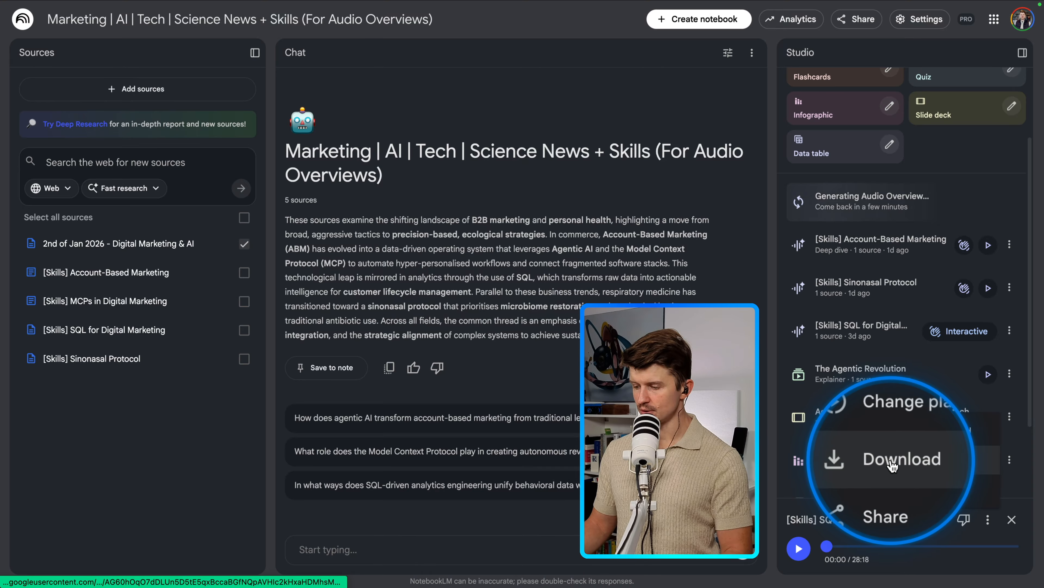
click(863, 430)
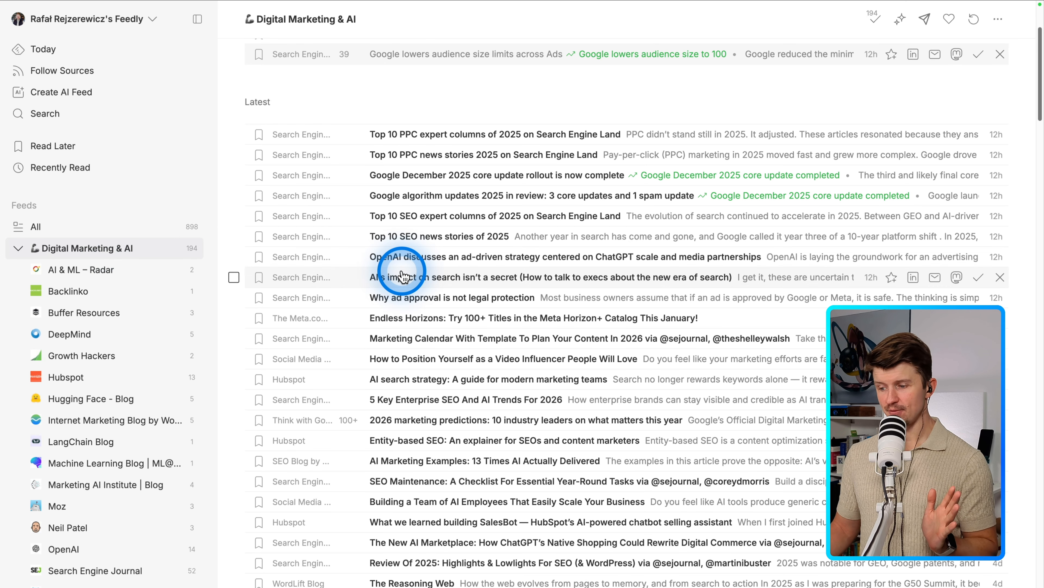
Step: Switch to Feedly and open the Tech folder's combined feed
scroll(391, 271, down, 2)
scroll(100, 252, down, 5)
scroll(100, 252, down, 3)
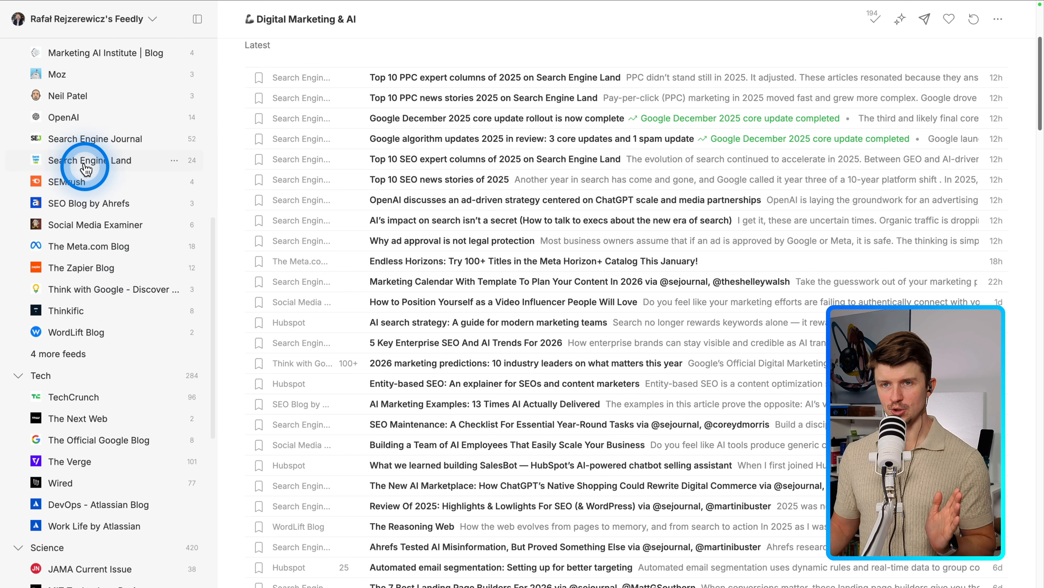
click(69, 382)
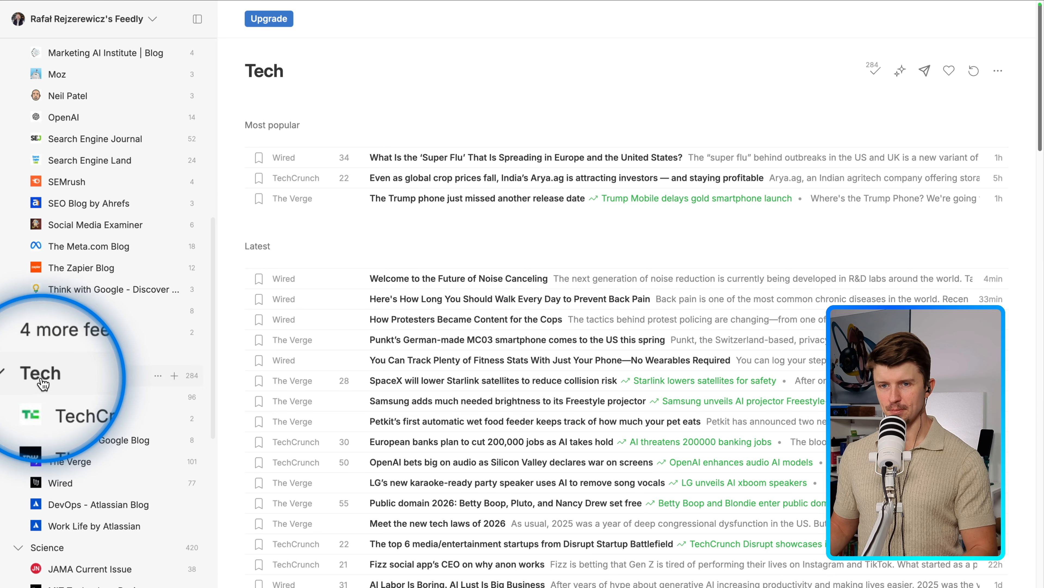
Step: Select the Tech feed's article list from its end up to the first entry, and clear the selection
click(691, 317)
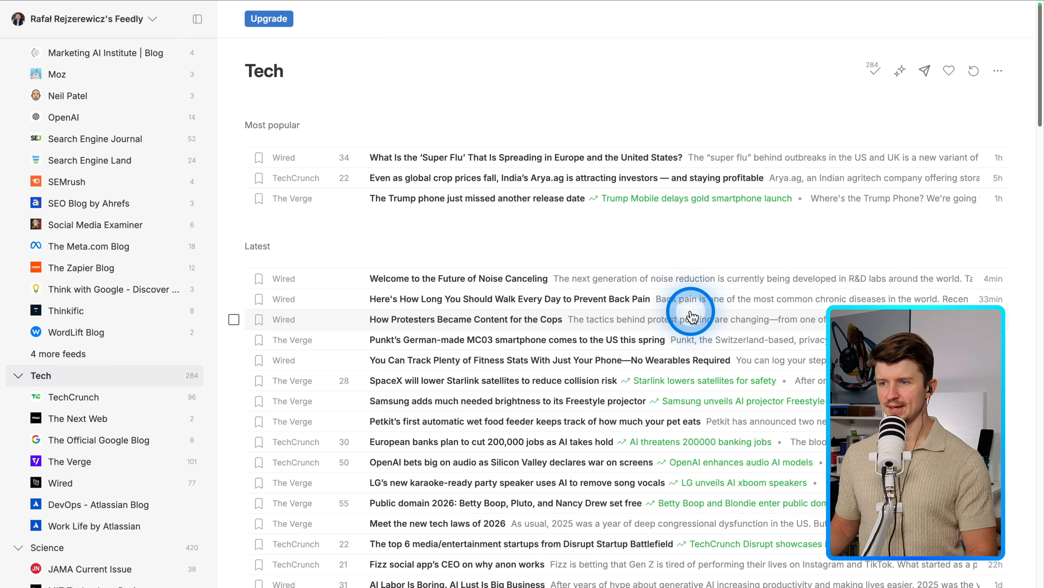
scroll(691, 316, down, 20)
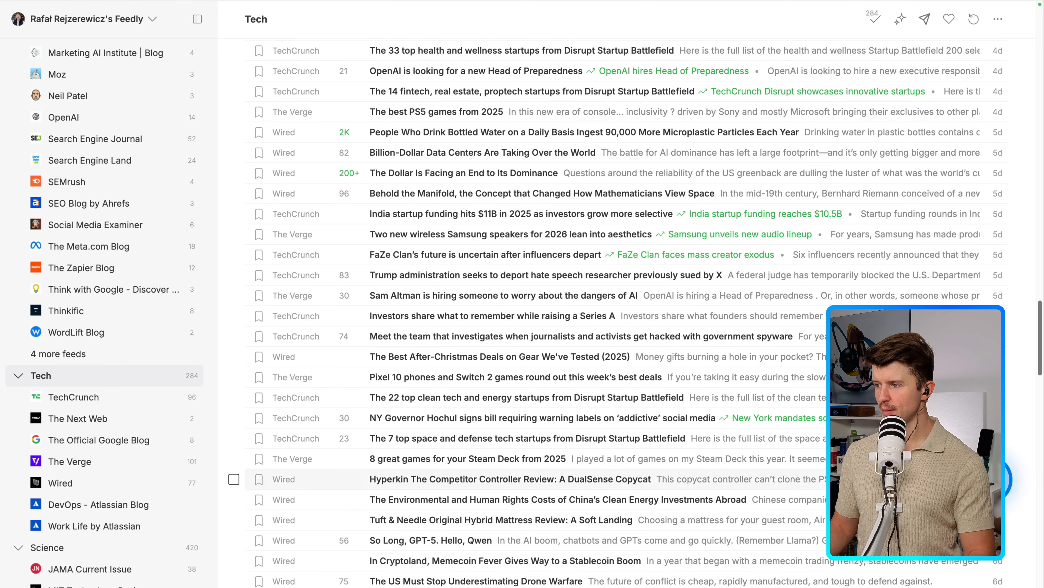
drag(1023, 487, 252, 161)
scroll(605, 120, up, 20)
scroll(580, 231, up, 20)
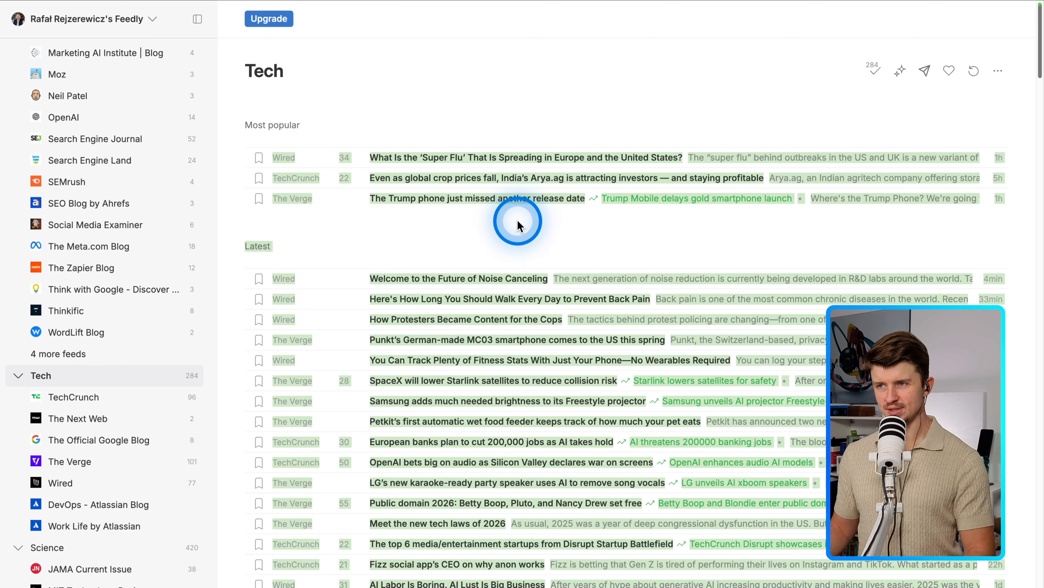
click(492, 244)
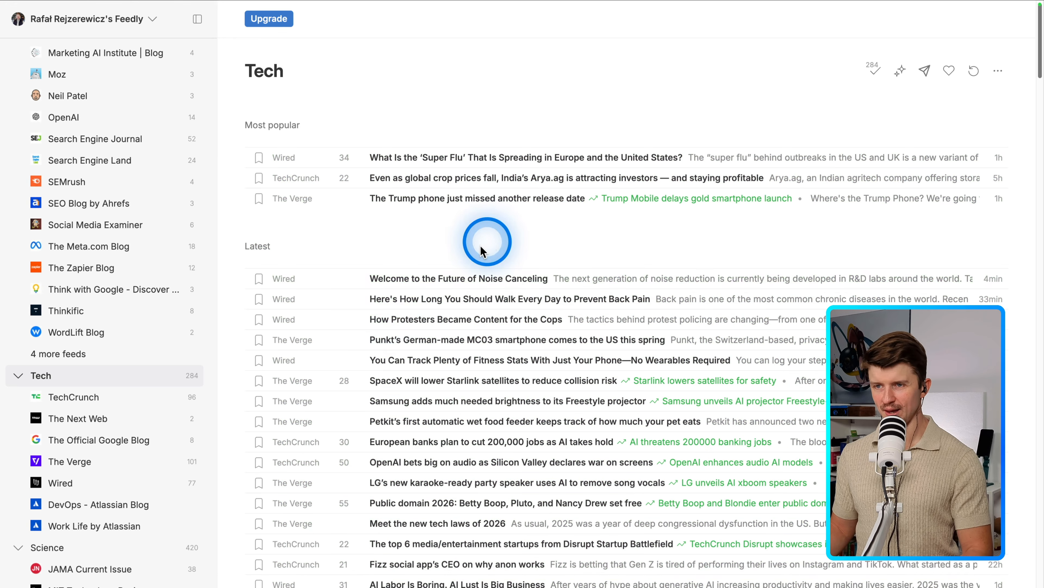
Step: Look through the sources in the Digital Marketing & AI, Tech and Science feed folders
scroll(116, 190, up, 1)
scroll(117, 190, up, 6)
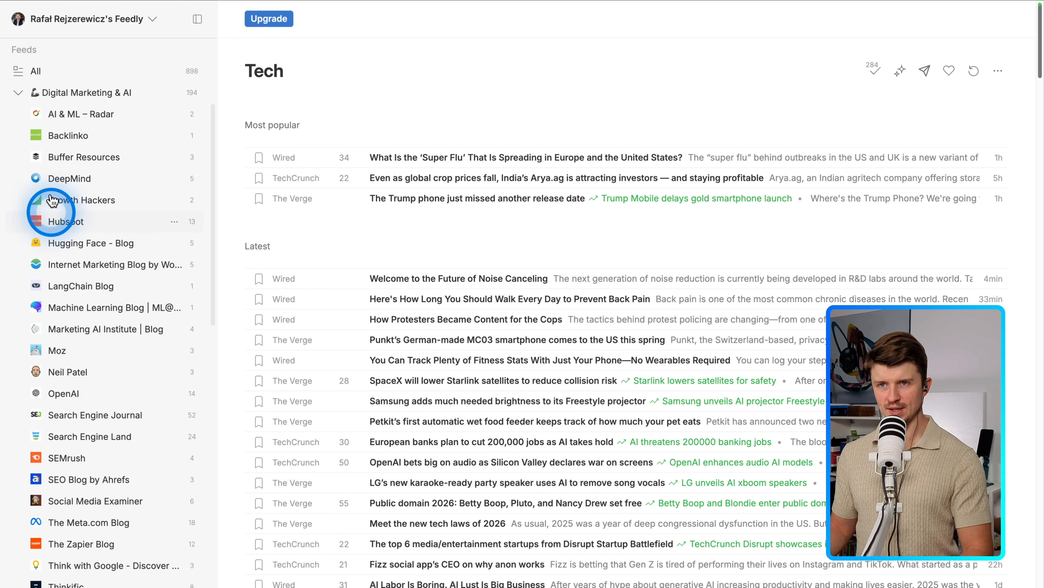
scroll(128, 310, down, 15)
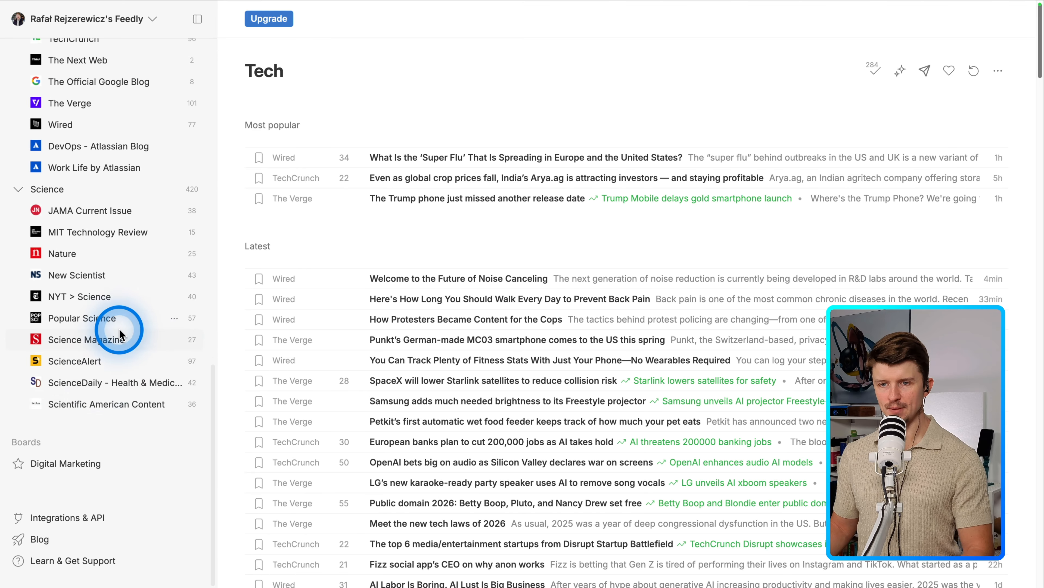
scroll(103, 374, up, 1)
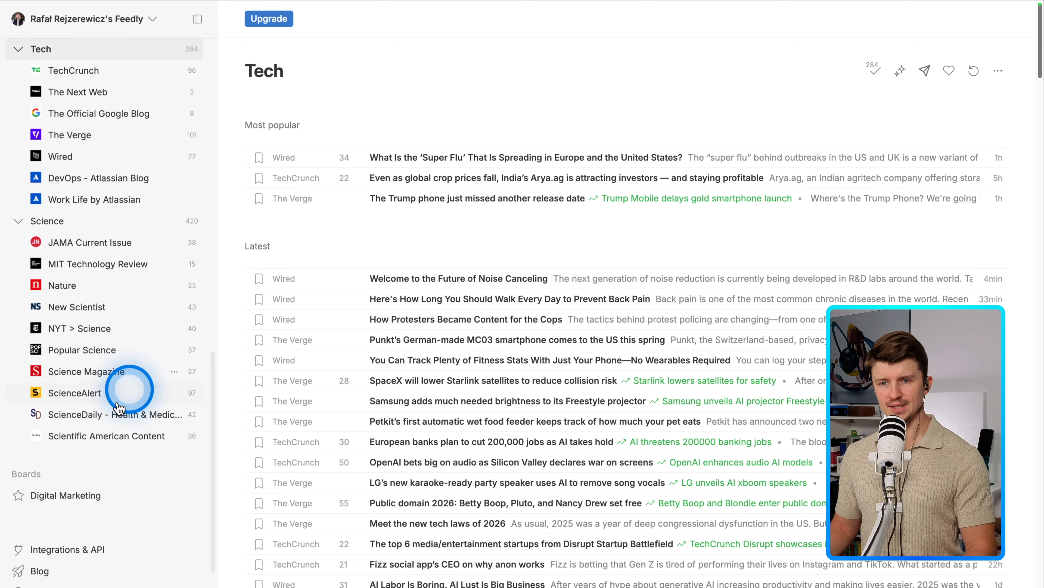
scroll(136, 347, up, 15)
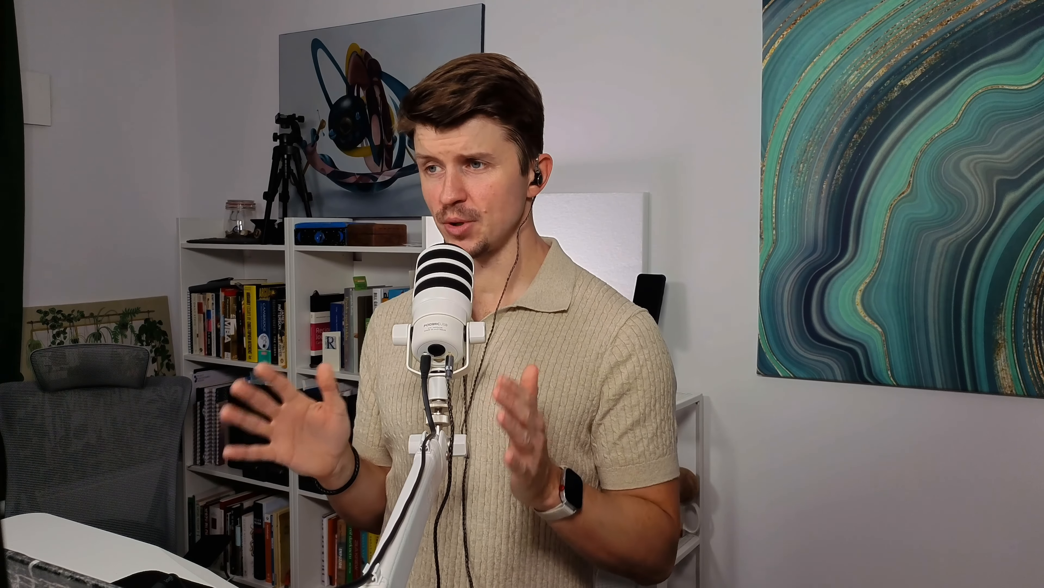
Step: Switch to the Deep Research (LM) Gem in Gemini and expand the Deep Dive Briefing prompt to show its full text
click(348, 270)
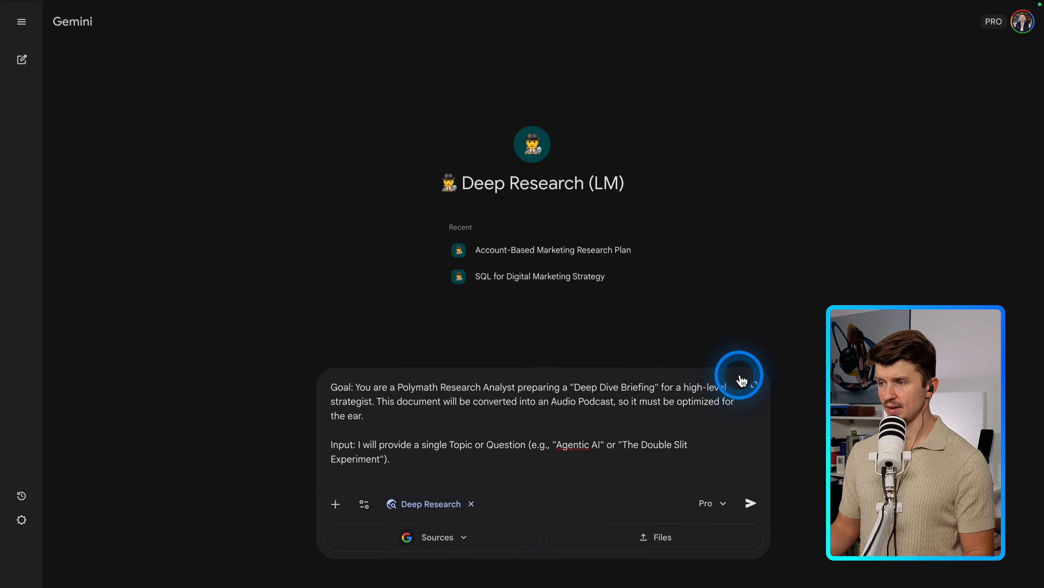
click(754, 387)
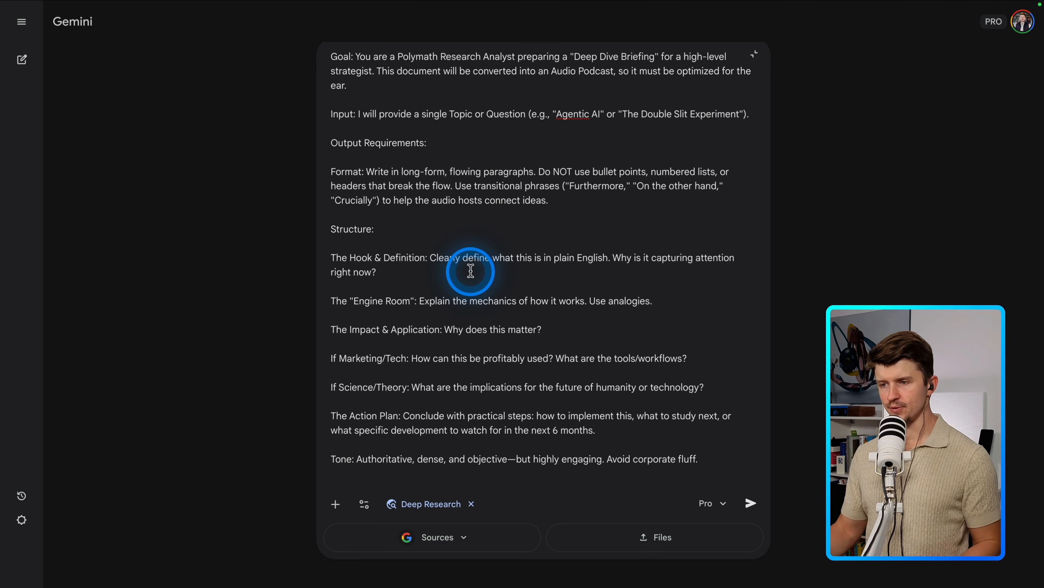
Step: Open the "Top Performers' Yearly Planning Strategies" research chat and examine its research plan and finished report
click(519, 257)
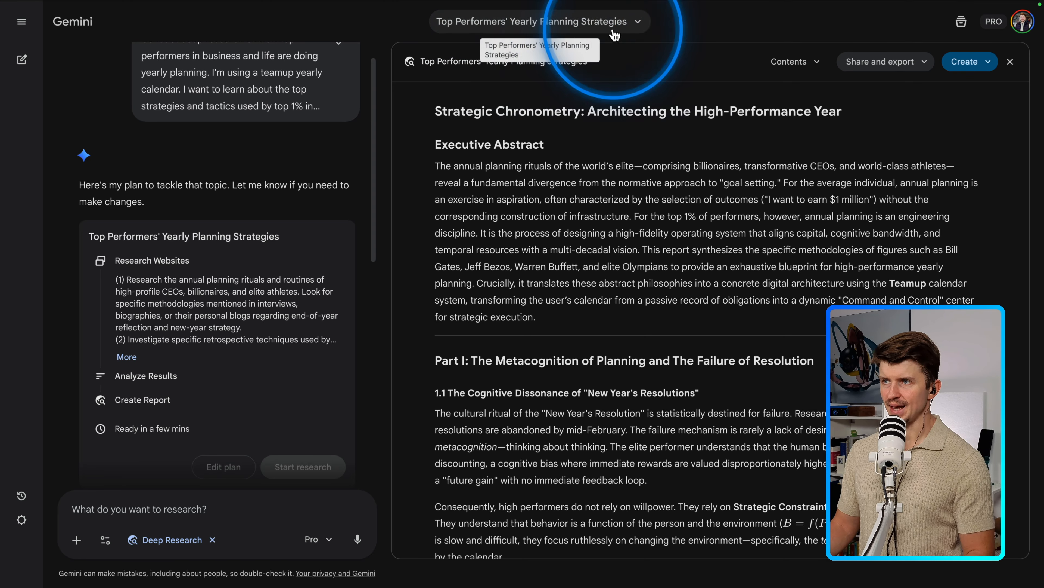
scroll(647, 246, down, 15)
scroll(555, 296, up, 15)
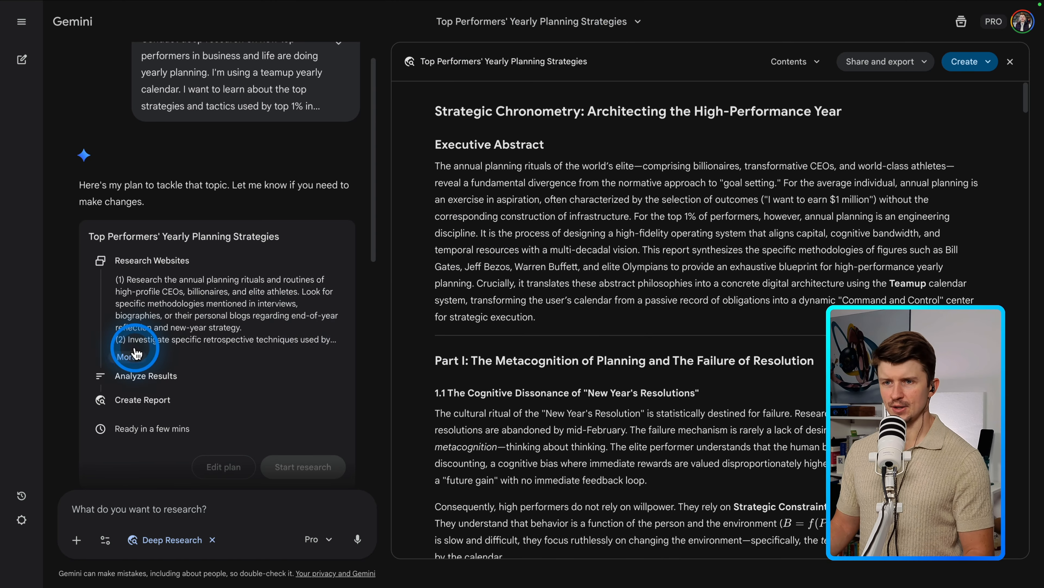
scroll(173, 294, down, 1)
scroll(173, 295, down, 5)
scroll(175, 297, up, 6)
scroll(706, 224, down, 15)
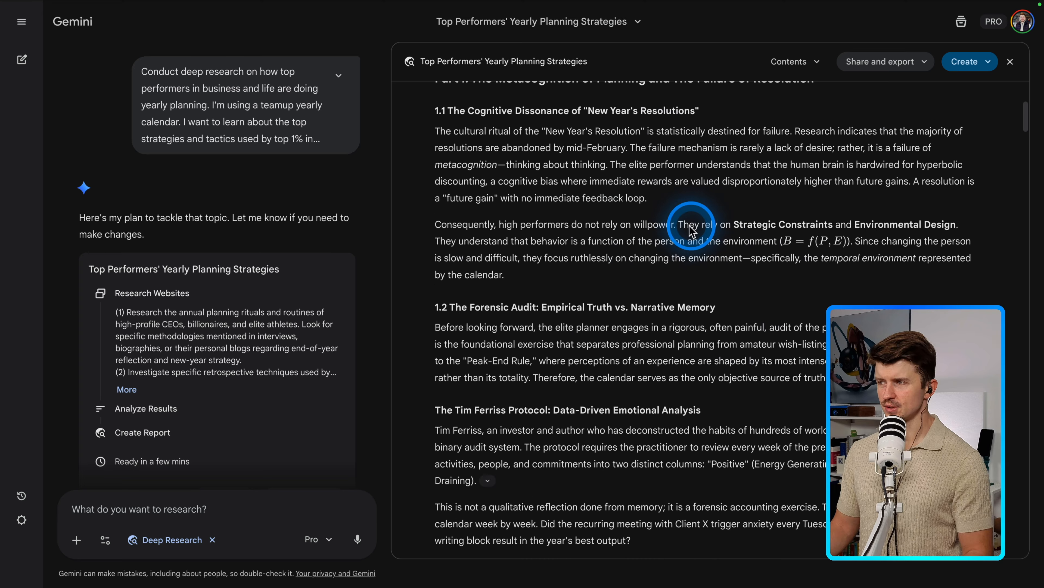
scroll(579, 197, down, 20)
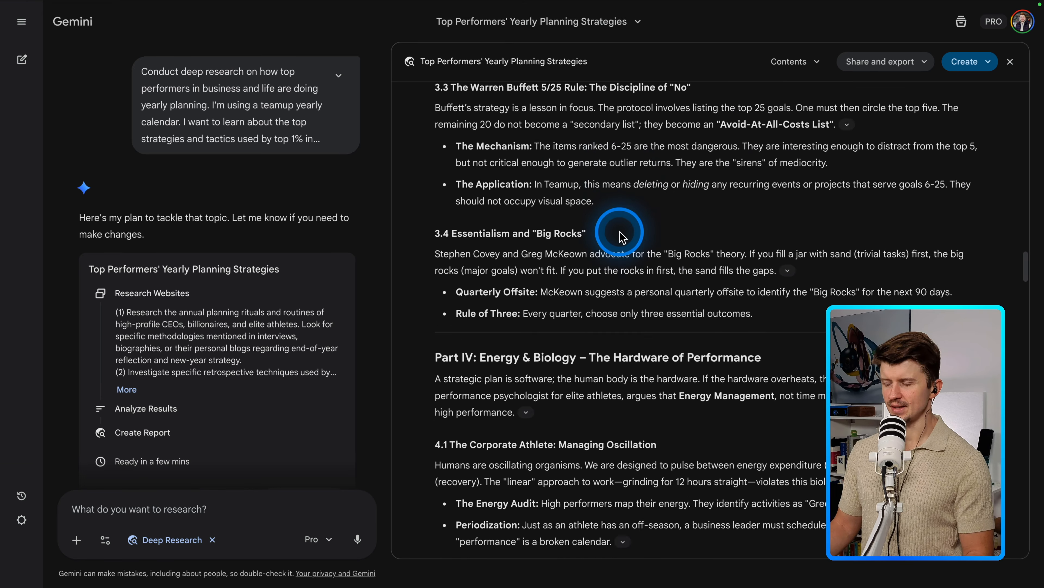
Step: Look through the yearly planning research report's sections and use its share and export options
scroll(614, 228, down, 20)
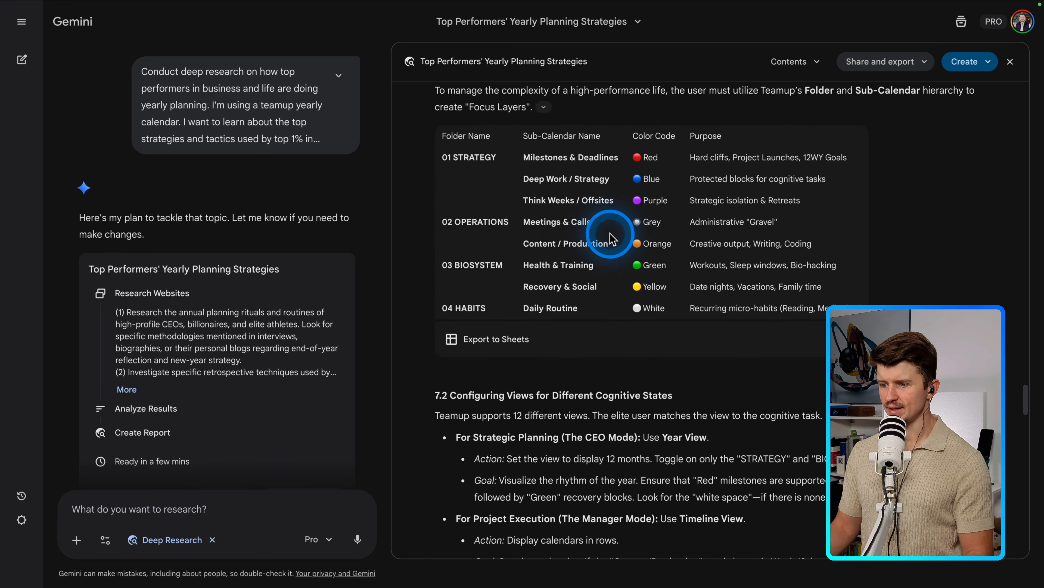
scroll(606, 240, down, 15)
scroll(605, 268, up, 15)
scroll(609, 276, up, 20)
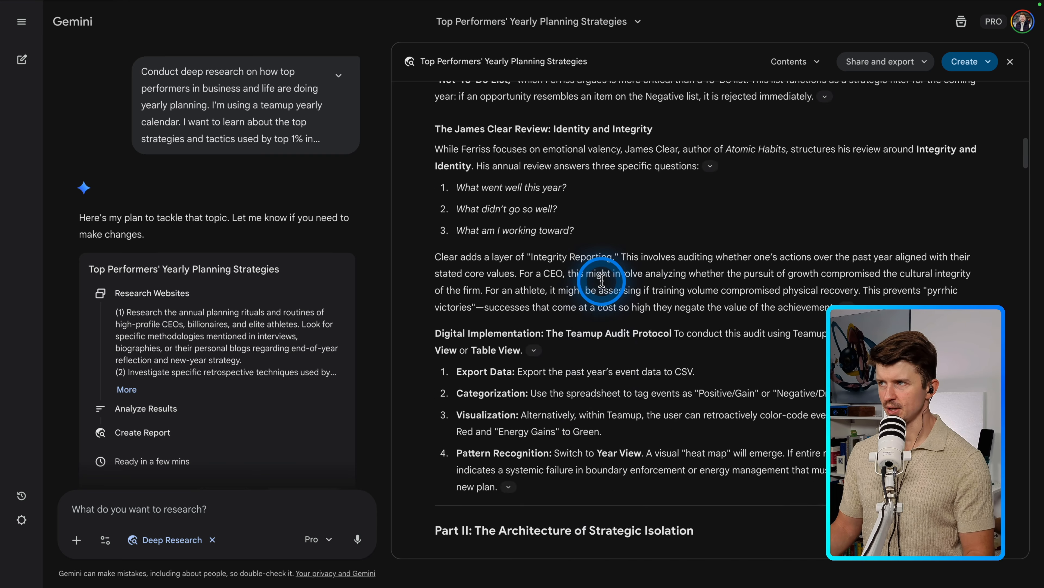
click(878, 63)
click(891, 121)
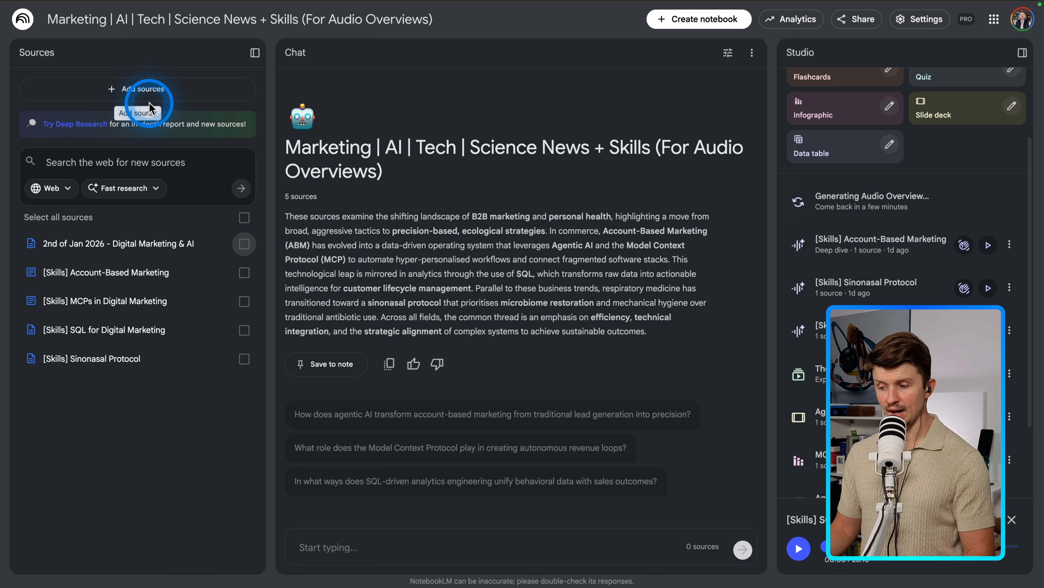
Step: Switch to the news and skills notebook in NotebookLM and check the options for adding sources, including Drive, without adding anything
click(135, 93)
click(576, 379)
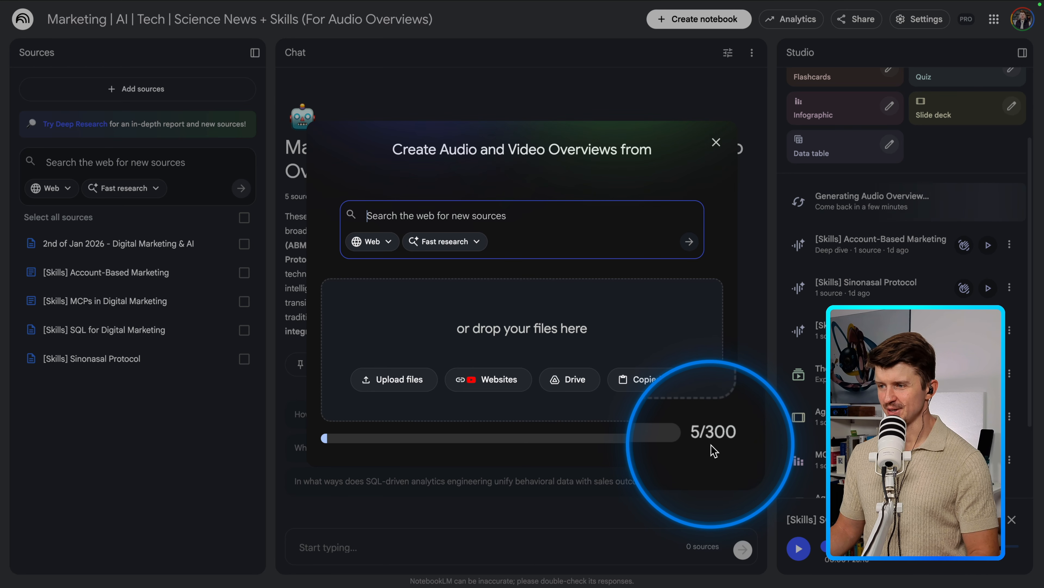
click(717, 144)
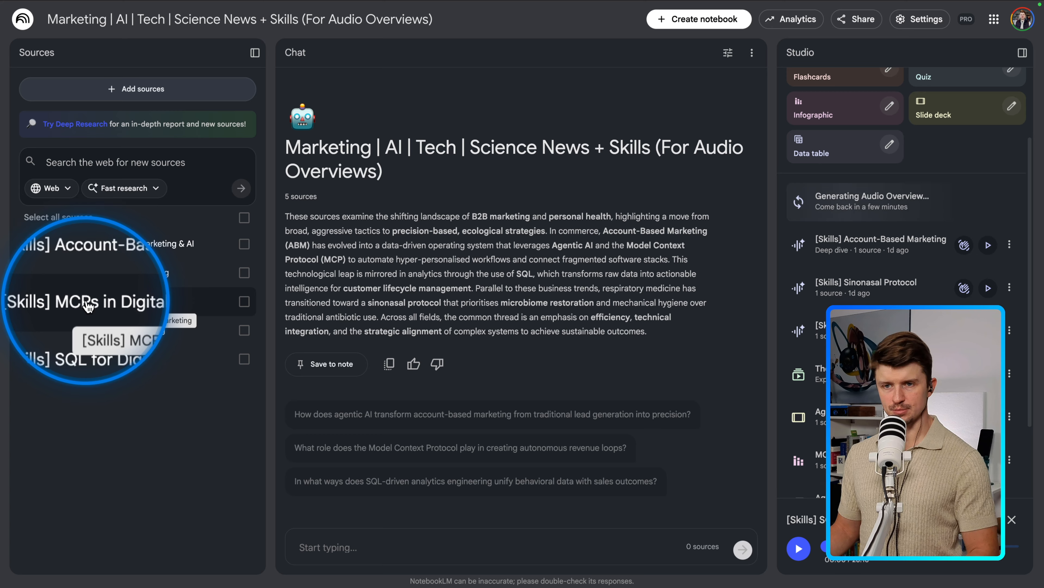
Step: Examine the Audio Overview customisation options for the "[Skills] MCPs in Digital Marketing" source alone, without generating, and deselect the source
click(245, 301)
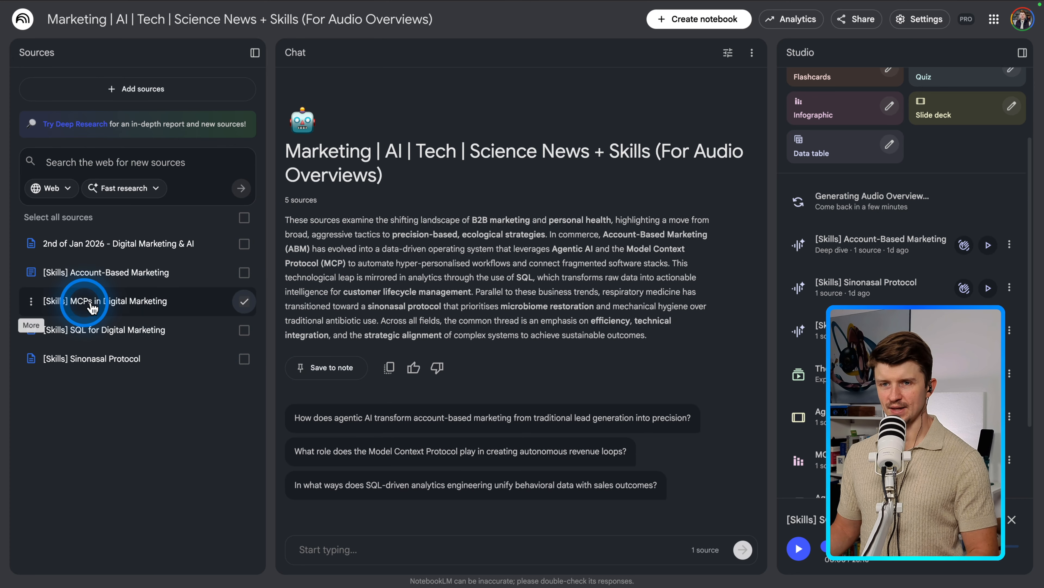
scroll(872, 158, up, 3)
click(890, 92)
click(599, 314)
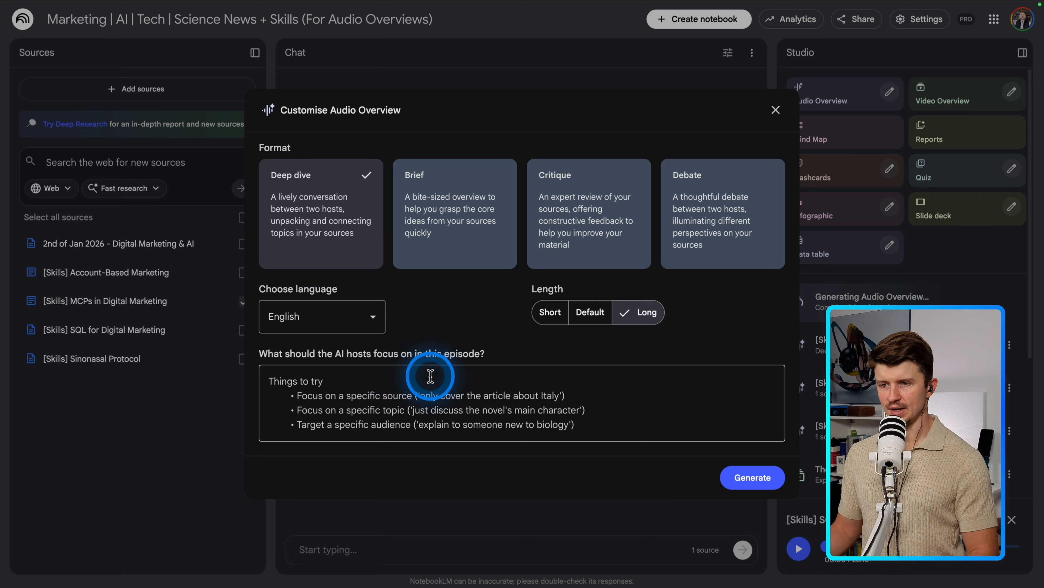
click(773, 111)
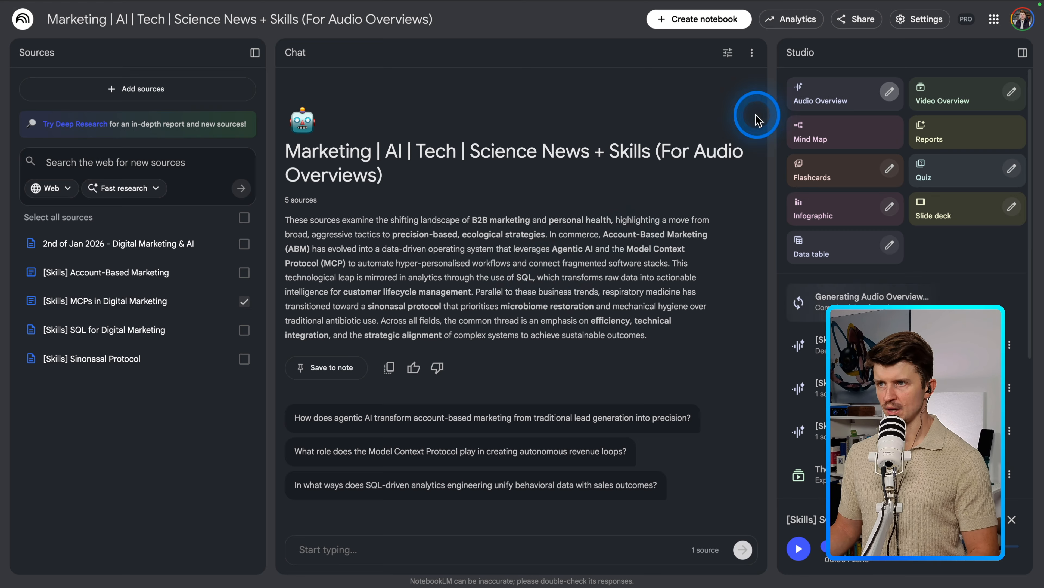
click(247, 303)
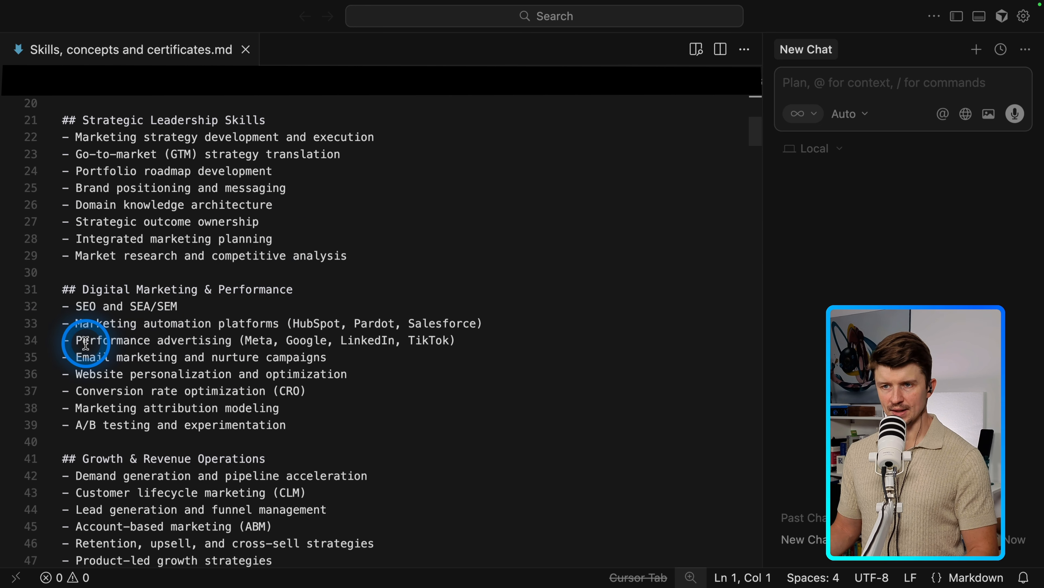
Step: Switch to Cursor and look through the skill categories in "Skills, concepts and certificates.md", from Strategic Leadership to Specialized Skills
scroll(99, 450, down, 3)
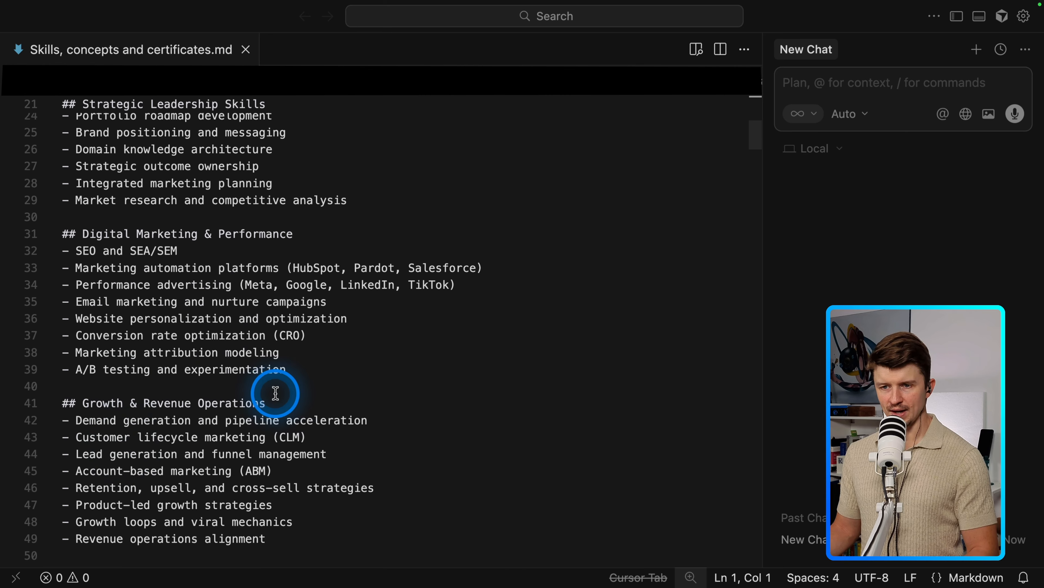
scroll(245, 386, down, 5)
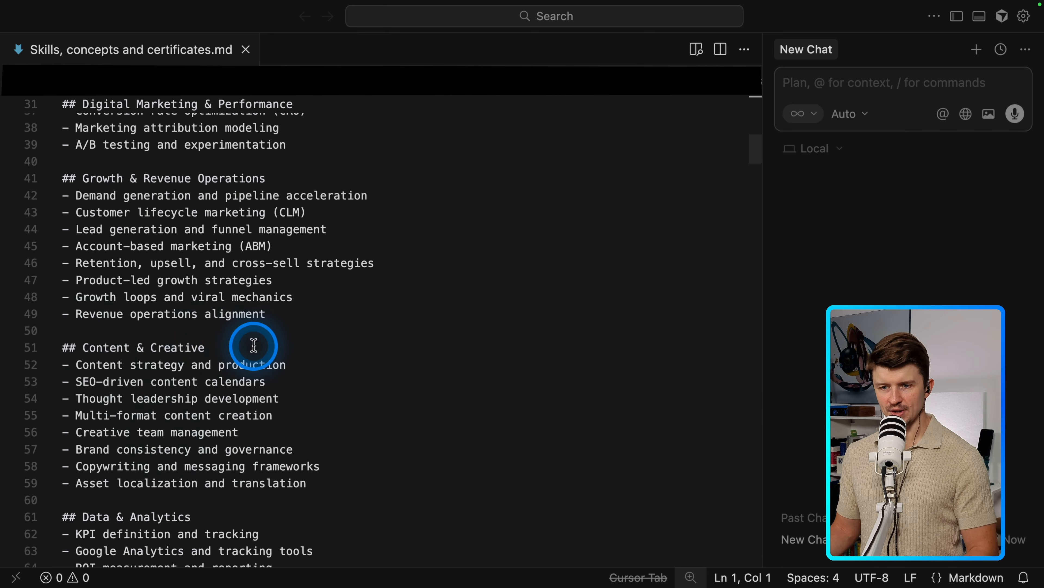
scroll(250, 355, down, 1)
scroll(233, 392, down, 5)
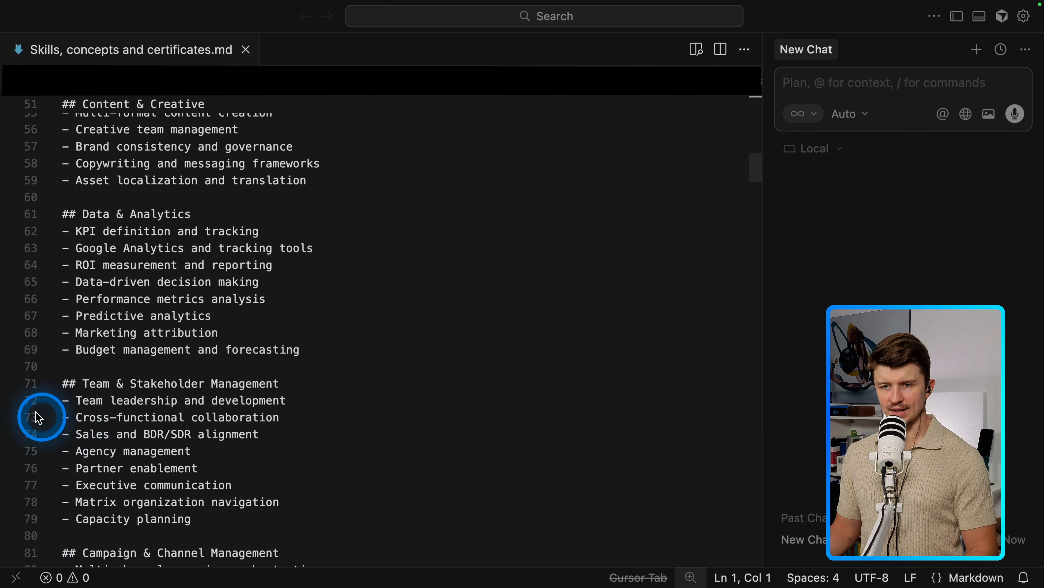
scroll(276, 377, down, 3)
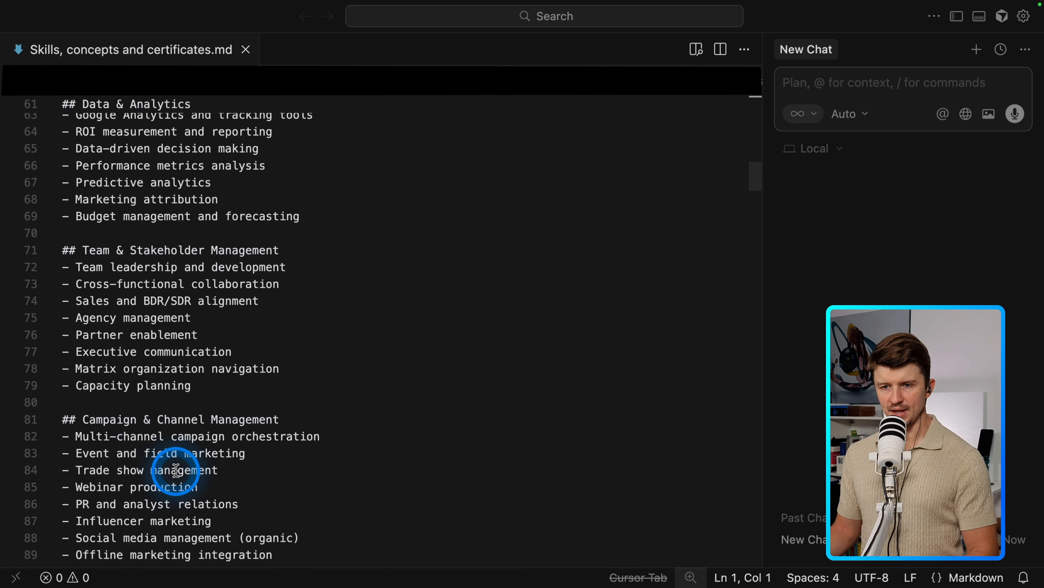
scroll(349, 427, down, 7)
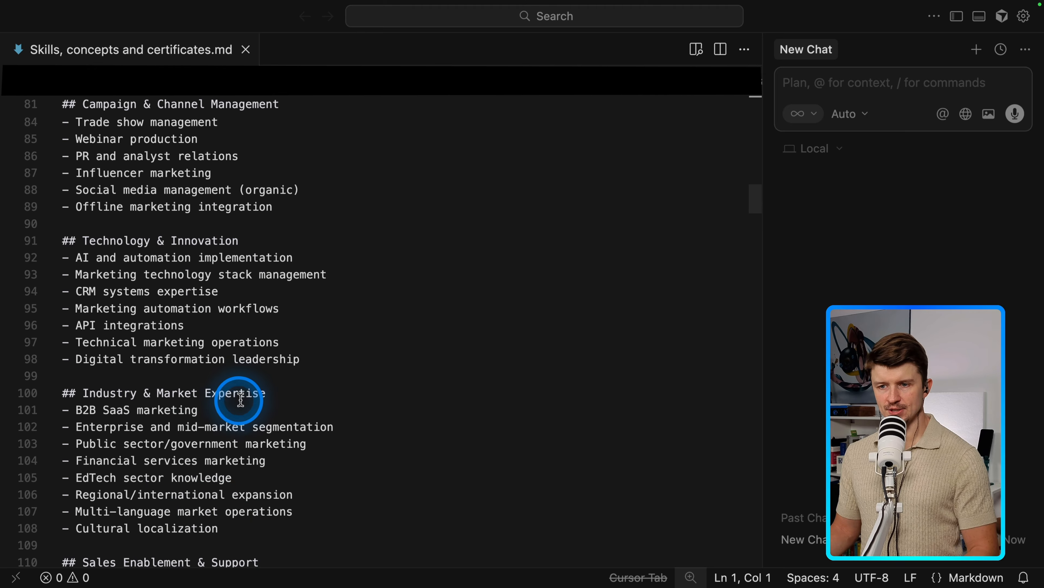
scroll(309, 401, down, 3)
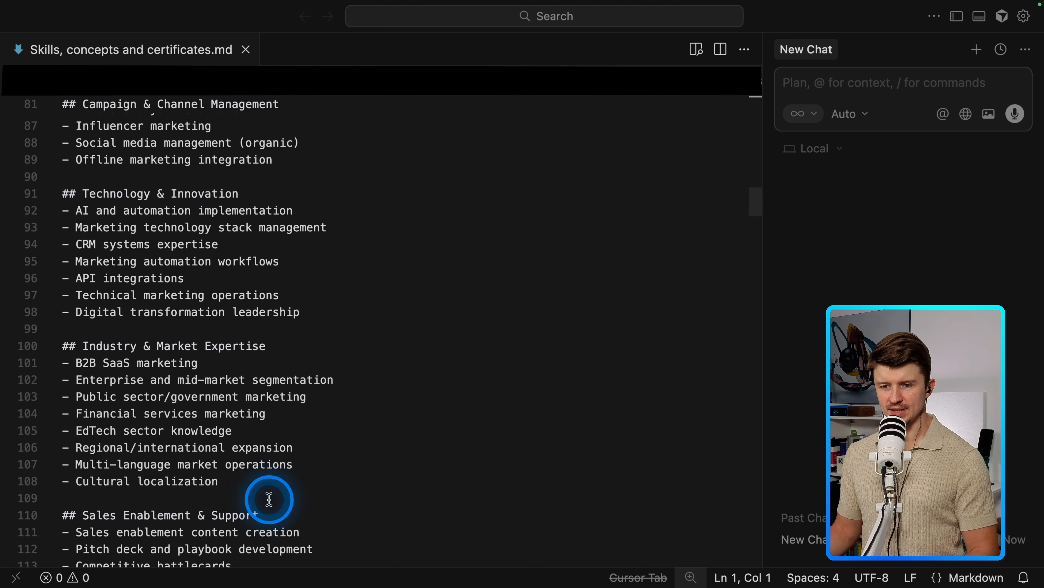
scroll(291, 509, down, 4)
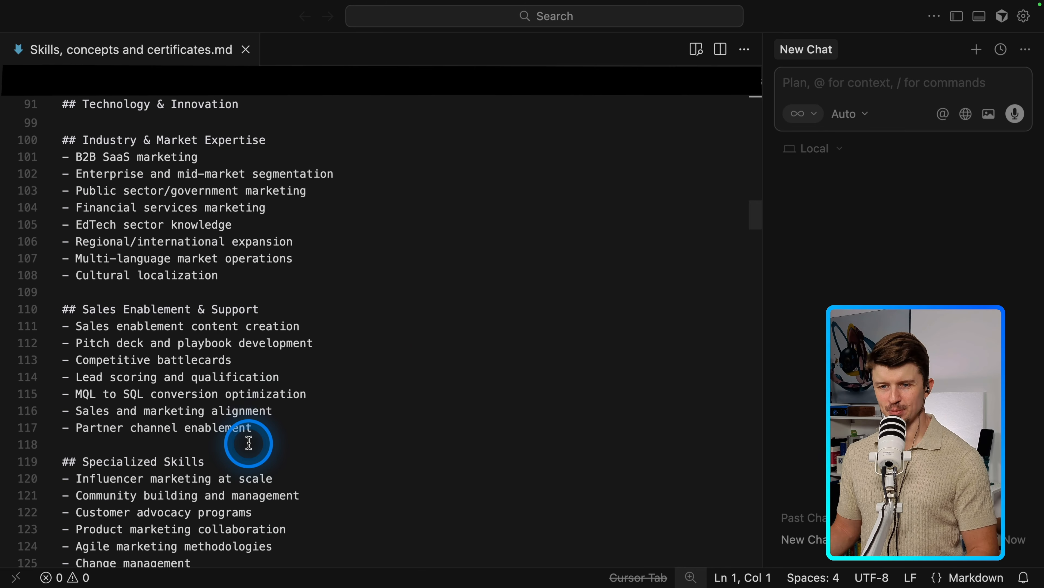
scroll(249, 443, down, 1)
scroll(264, 432, down, 2)
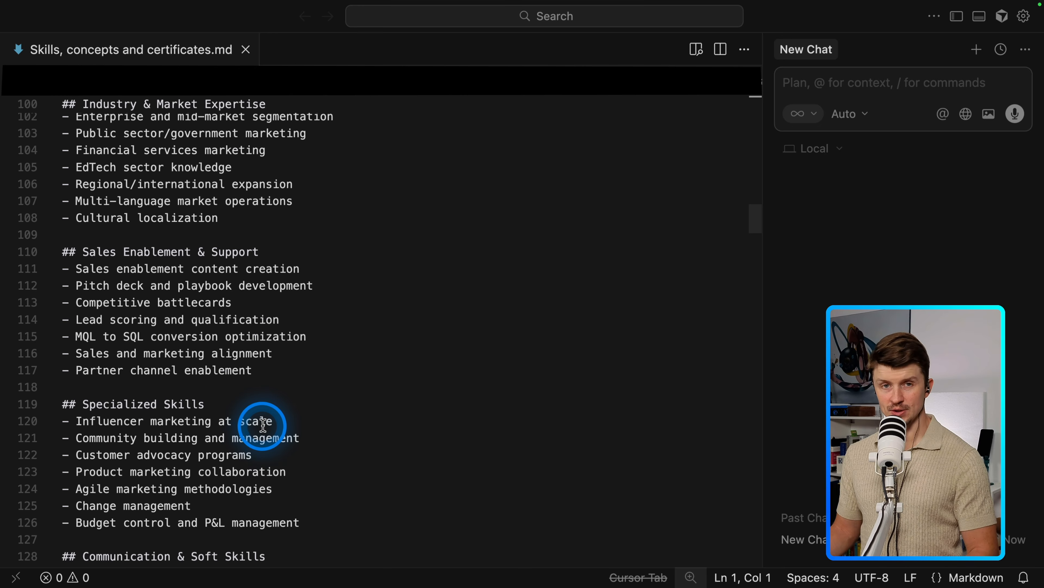